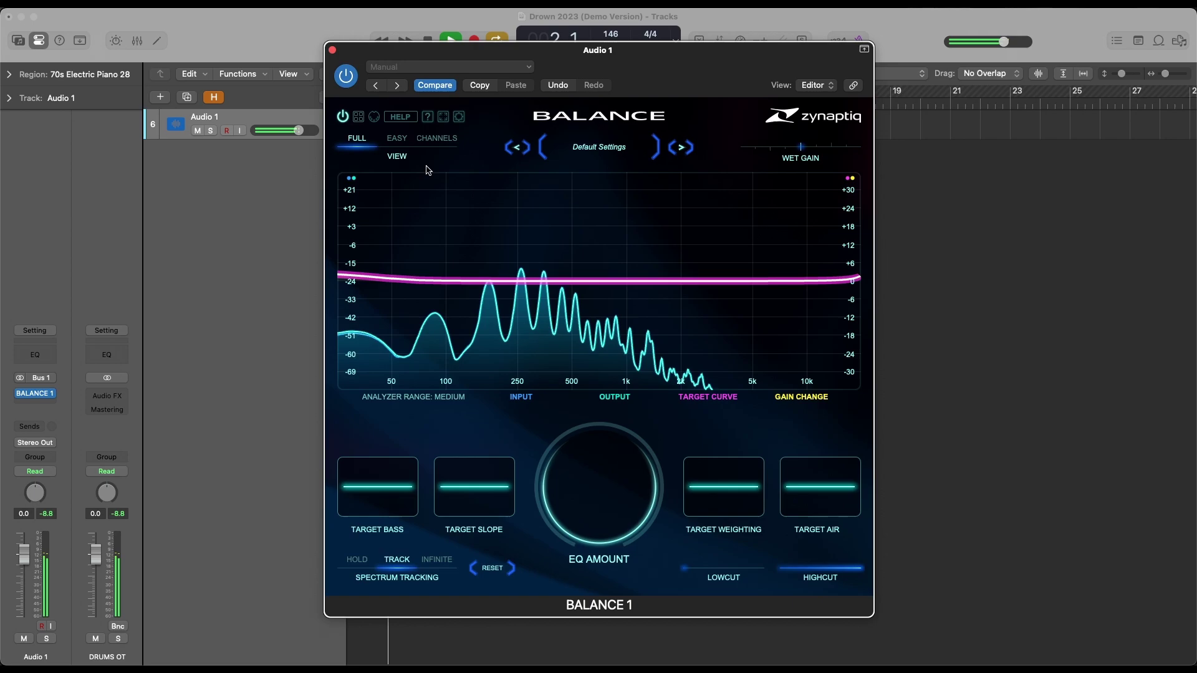
Cycle through the simplified, per-channel and full graph views, and check the interface size options
click(398, 139)
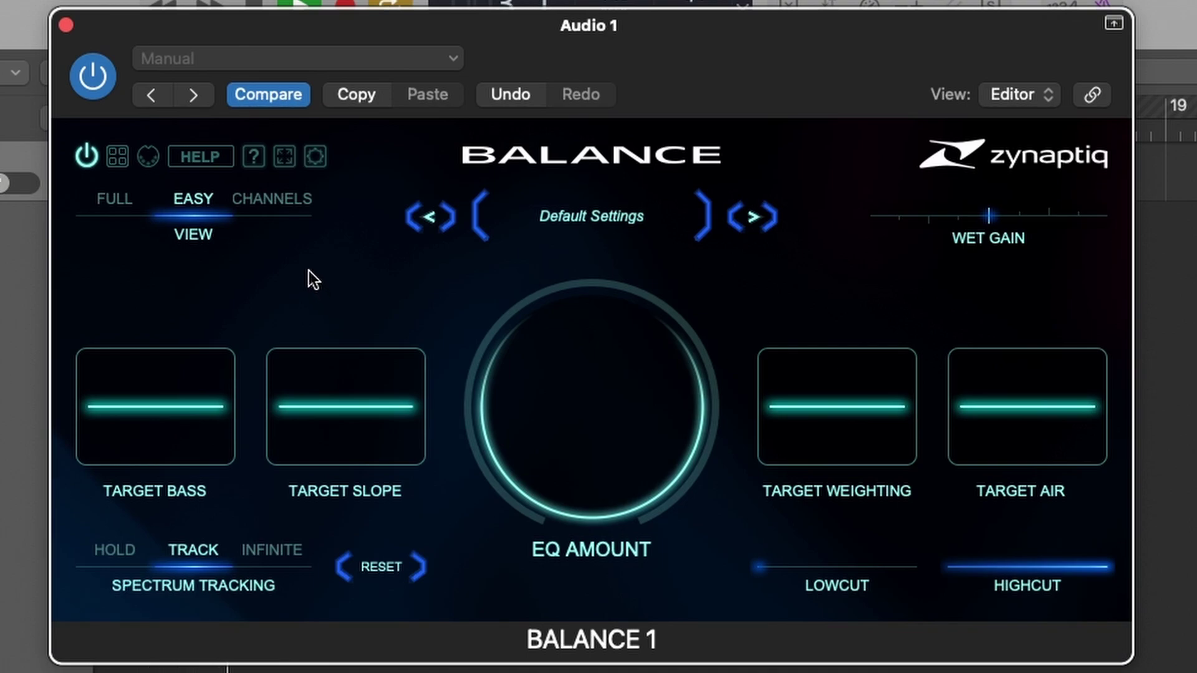
click(296, 218)
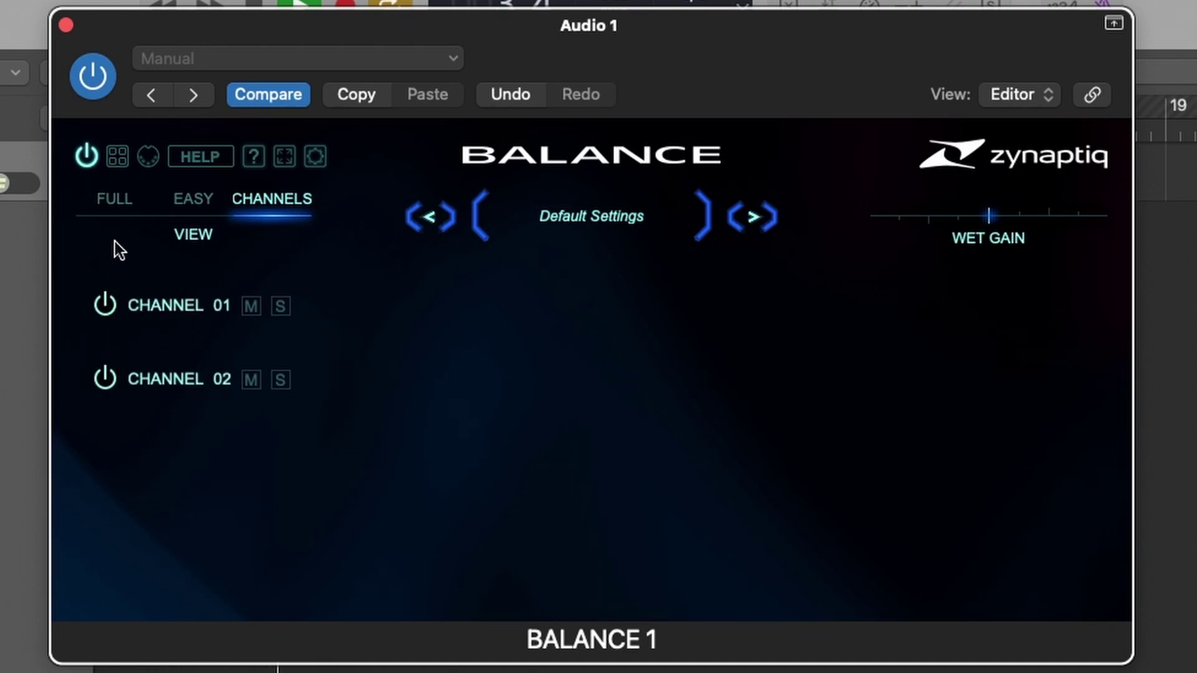
click(121, 205)
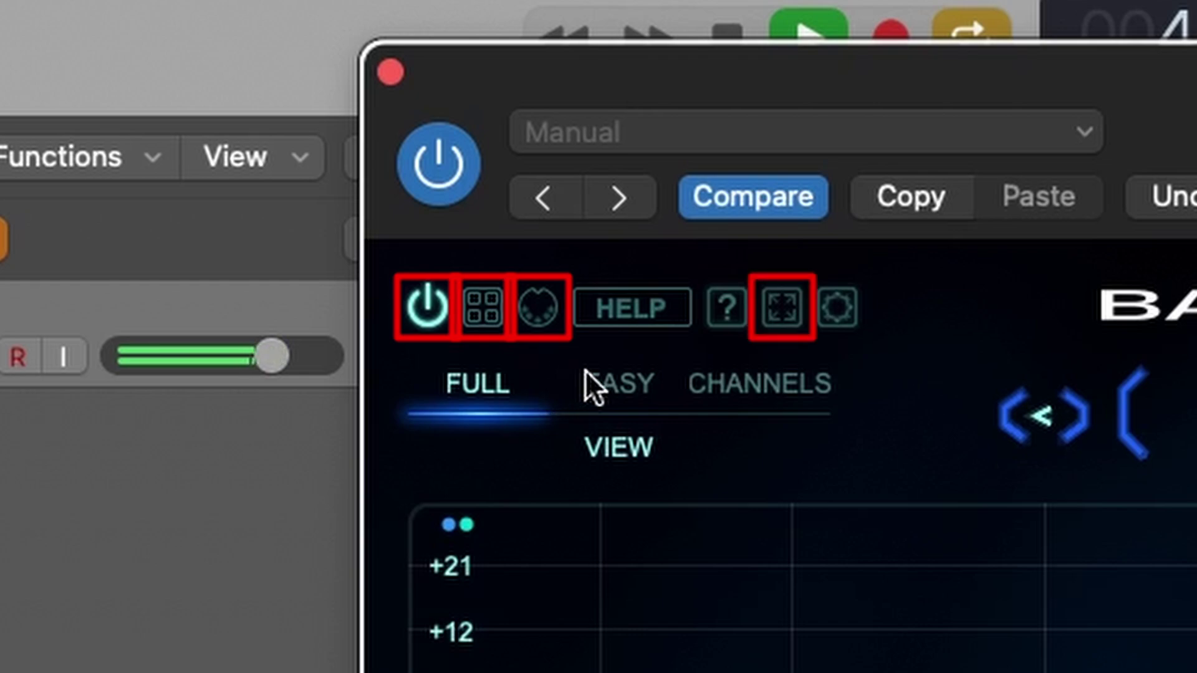
click(784, 314)
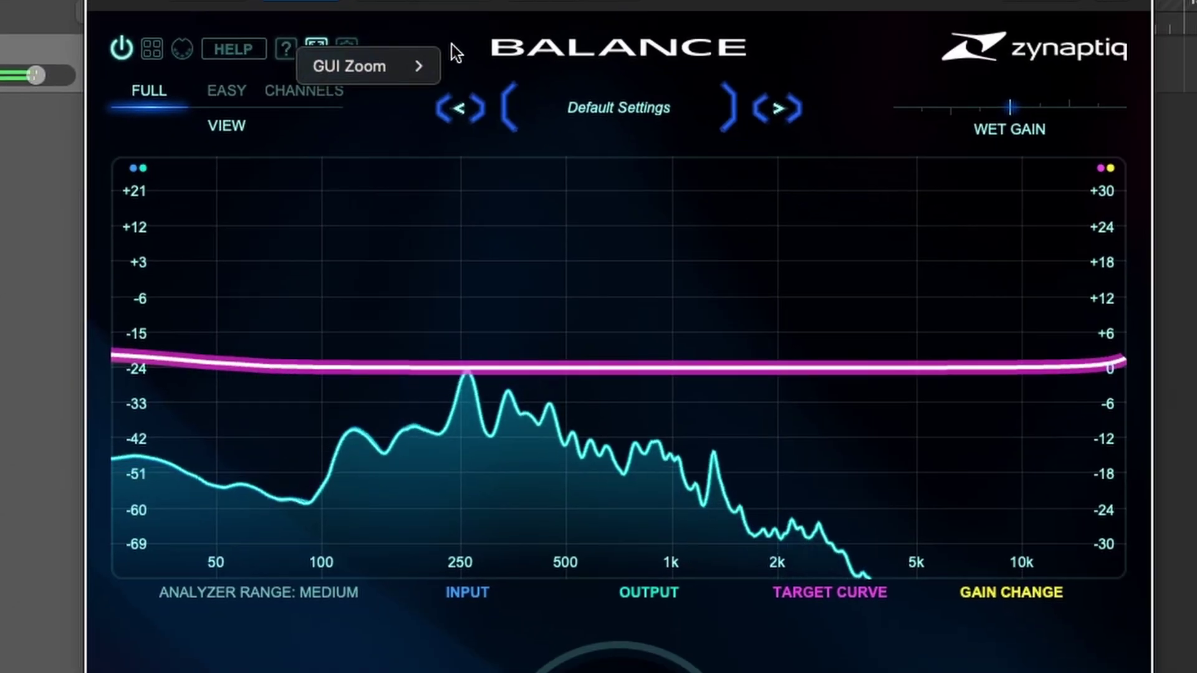
click(457, 42)
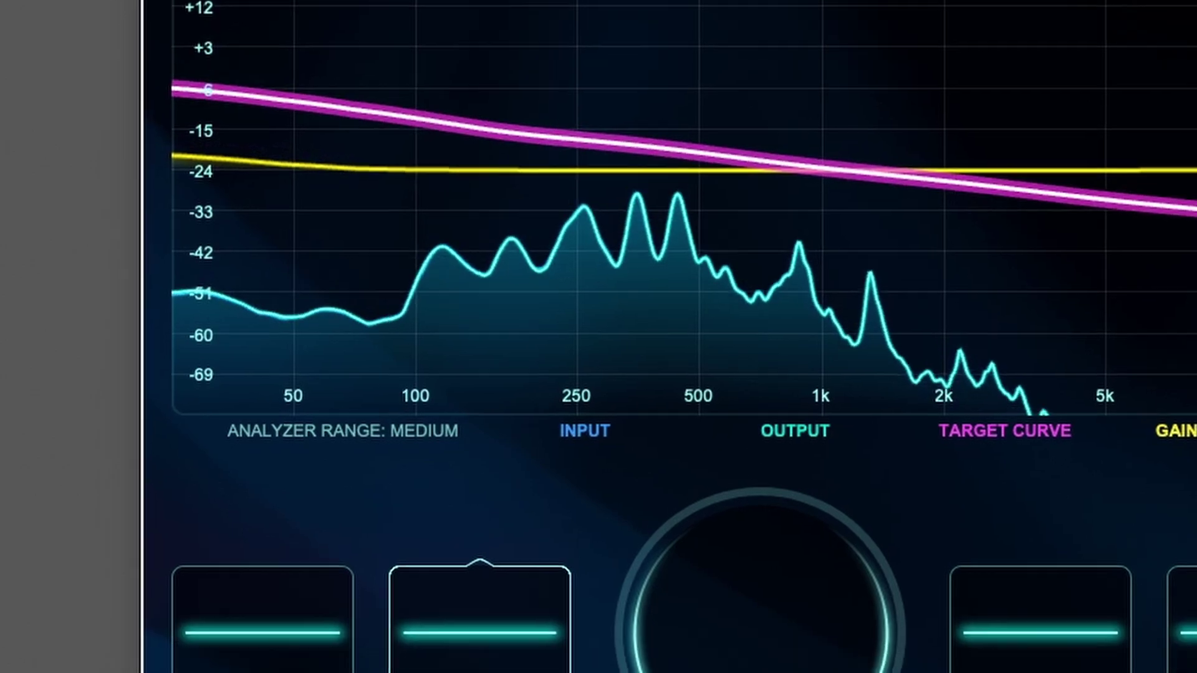
Try a 5.0 dB/Oct slope and flatten it, set Infinite tracking, and make the target bass a low shelf
drag(842, 159, 842, 112)
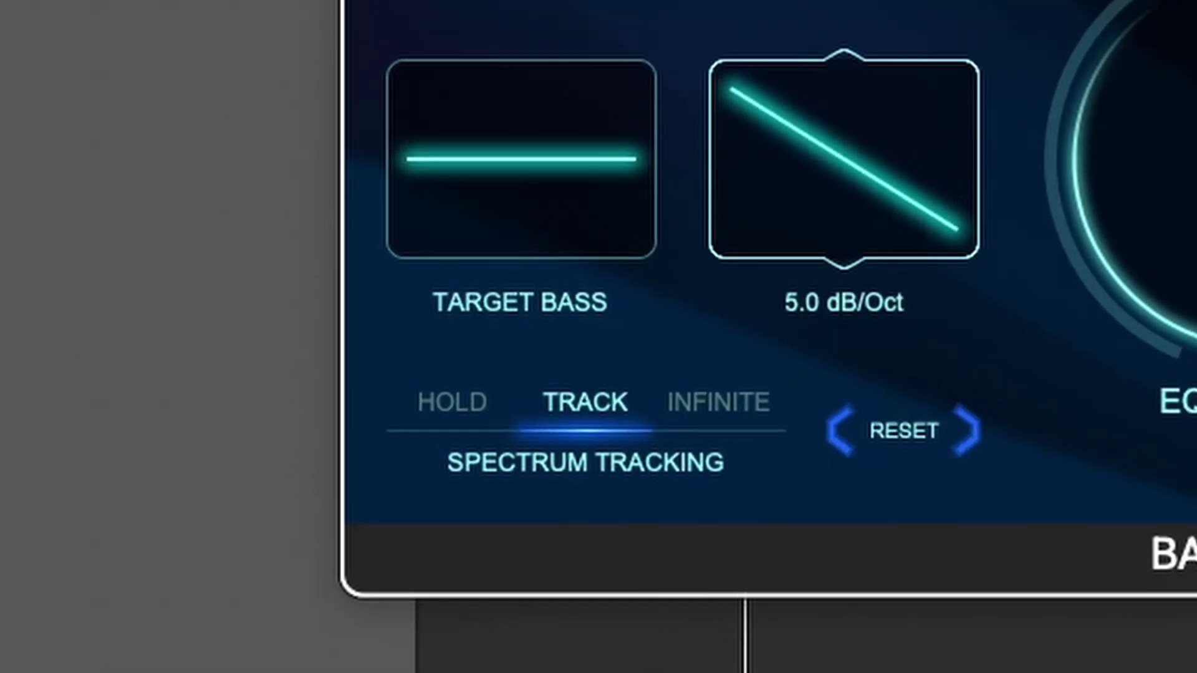
drag(753, 89, 752, 203)
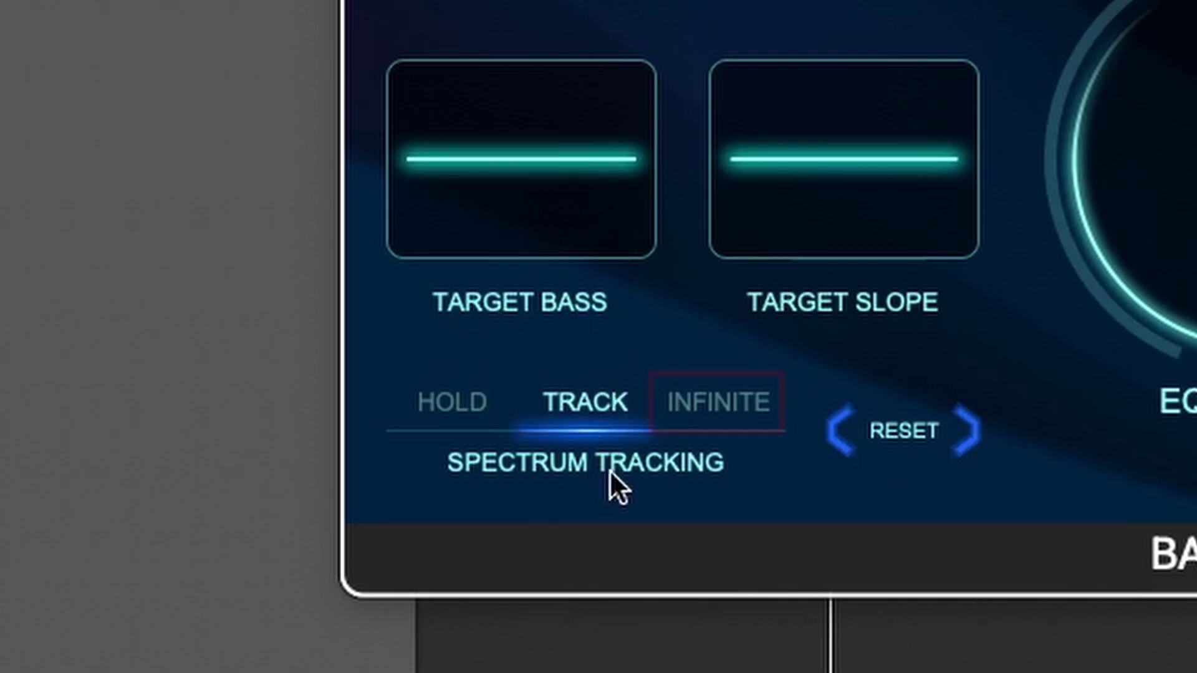
click(677, 400)
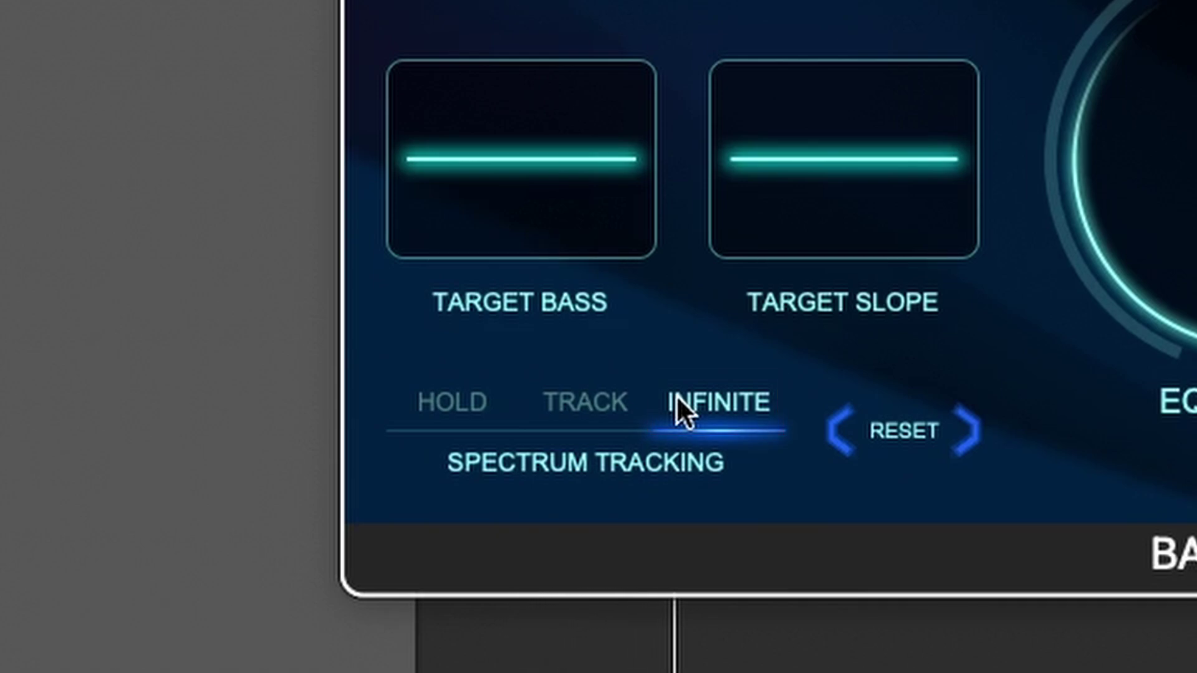
mouse_move(567, 286)
mouse_down()
mouse_move(553, 272)
mouse_move(570, 353)
mouse_move(567, 313)
mouse_up()
Tilt the target down to about 2.5 dB/Oct while comparing Hold, Track and Infinite, ending on Track
click(473, 403)
mouse_move(521, 159)
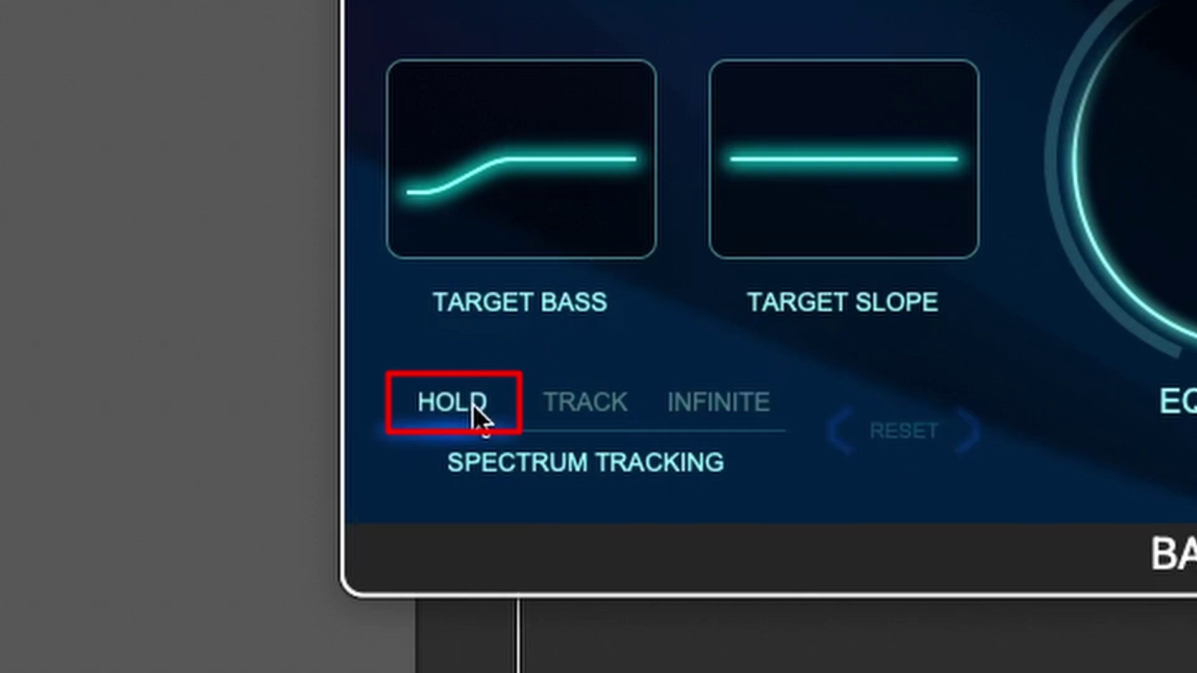
mouse_move(917, 179)
mouse_down()
mouse_move(930, 75)
mouse_move(897, 292)
mouse_up()
drag(736, 135, 775, 9)
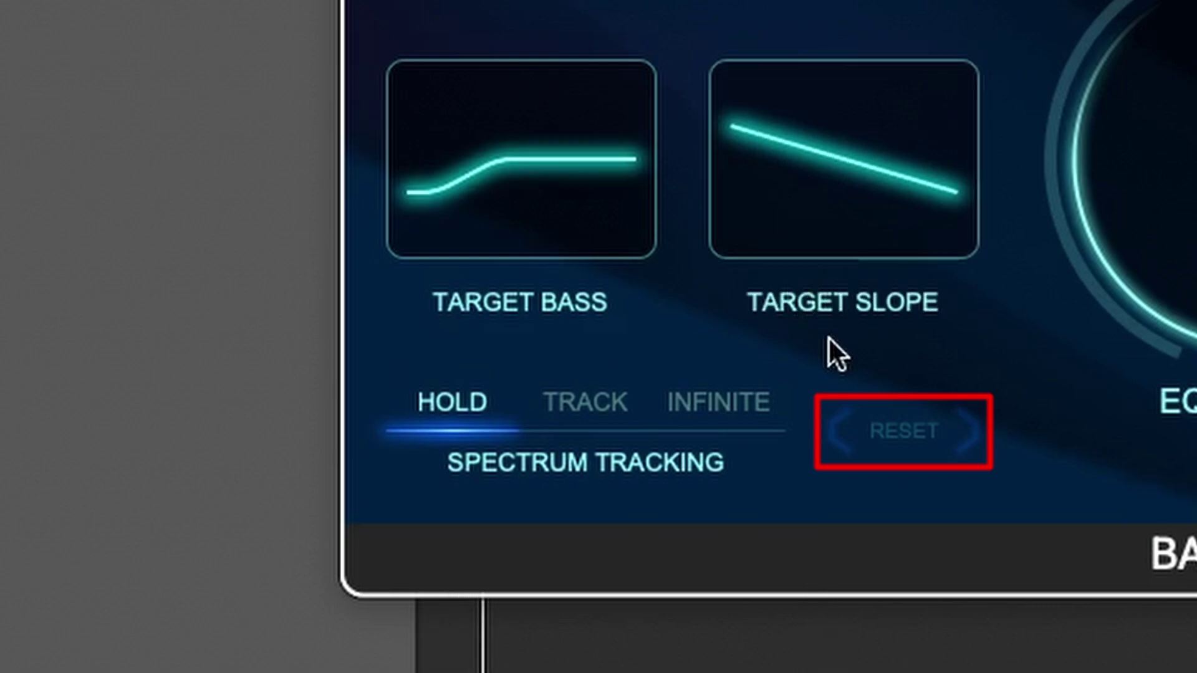
click(596, 386)
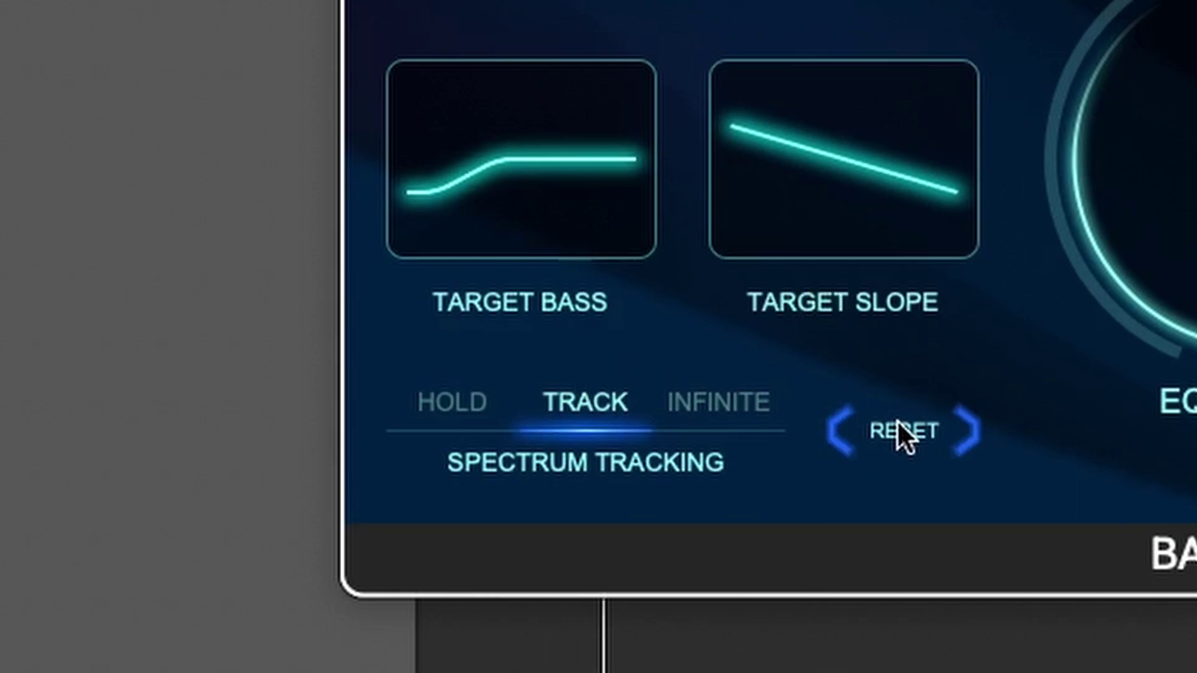
click(758, 395)
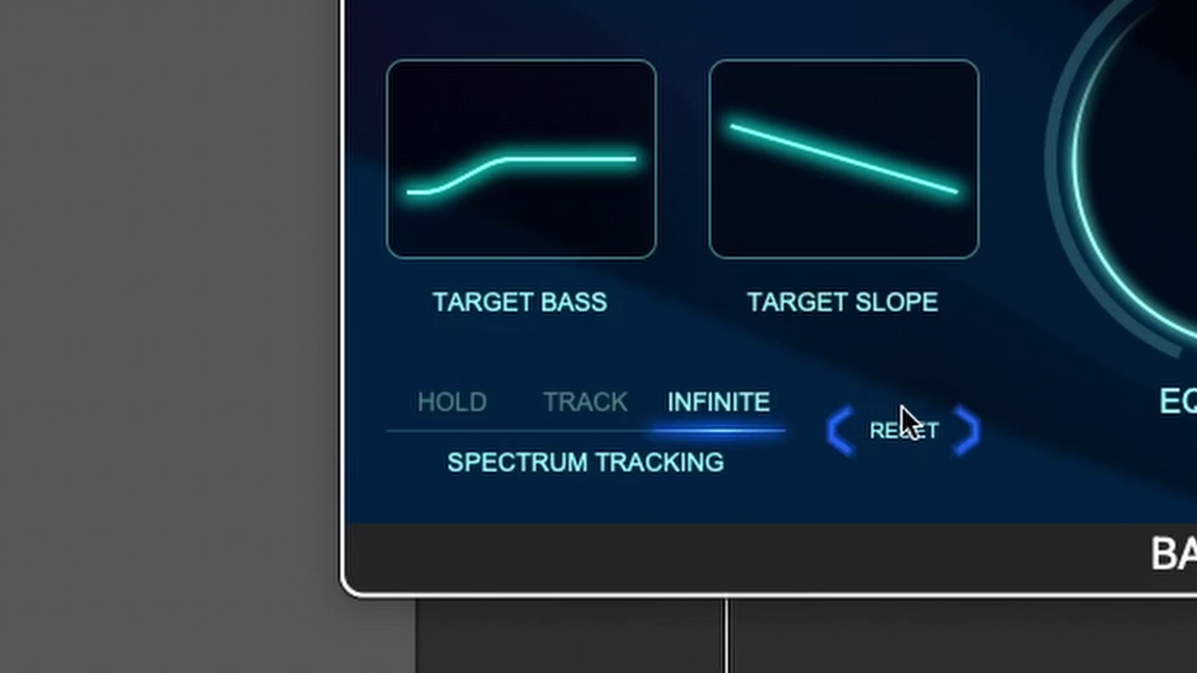
click(625, 413)
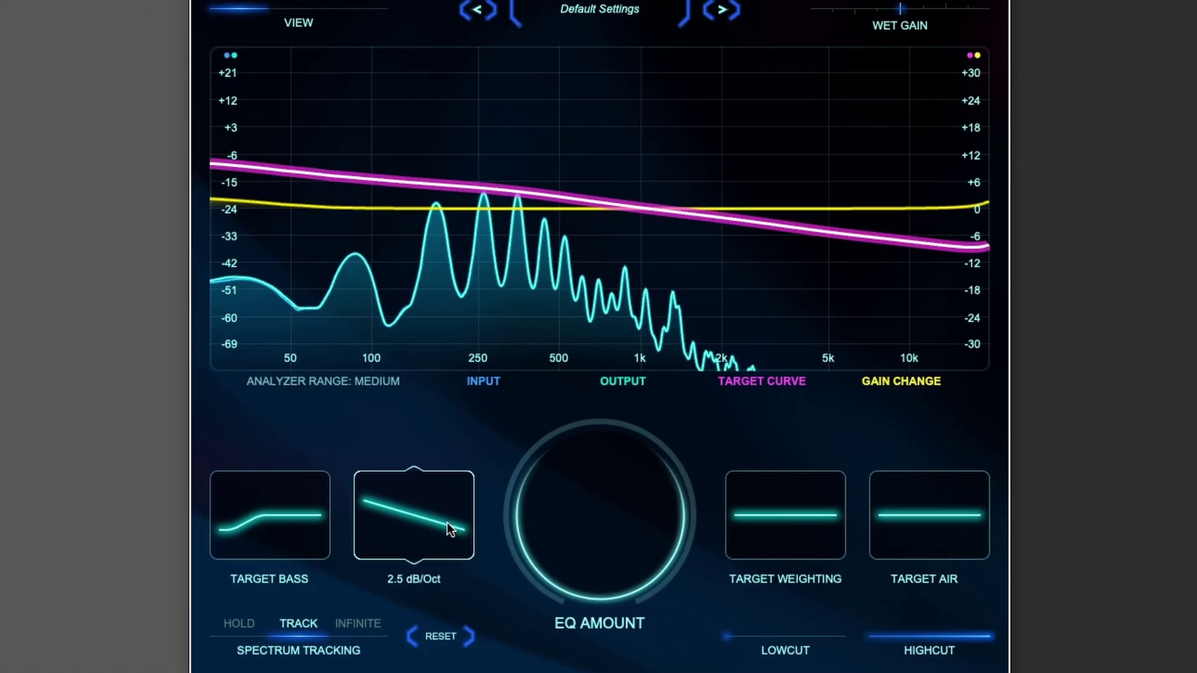
Flatten slope and bass, raise EQ amount to about 0.51, tilt 2.0 dB/Oct, and boost weighting +5.5 dB
double_click(448, 523)
mouse_move(286, 521)
mouse_down()
mouse_move(285, 499)
mouse_move(361, 525)
mouse_up()
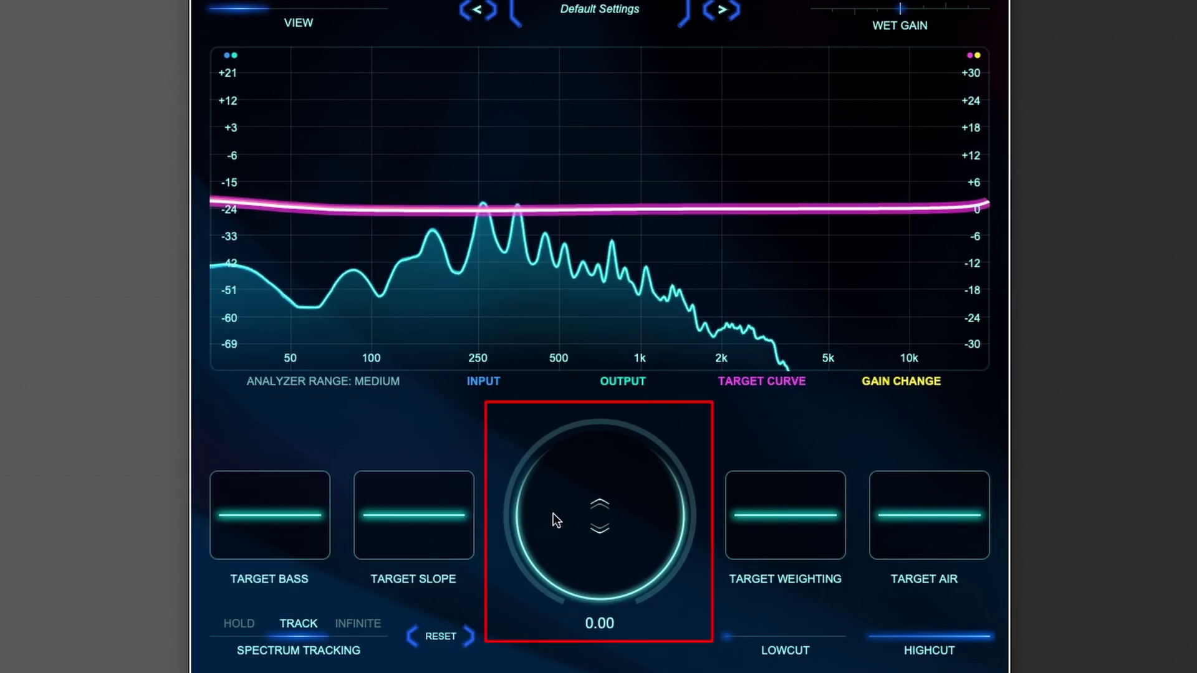
mouse_move(590, 501)
mouse_down()
mouse_move(595, 446)
mouse_move(616, 422)
mouse_move(589, 355)
mouse_move(605, 402)
mouse_move(615, 257)
mouse_move(638, 449)
mouse_move(646, 399)
mouse_up()
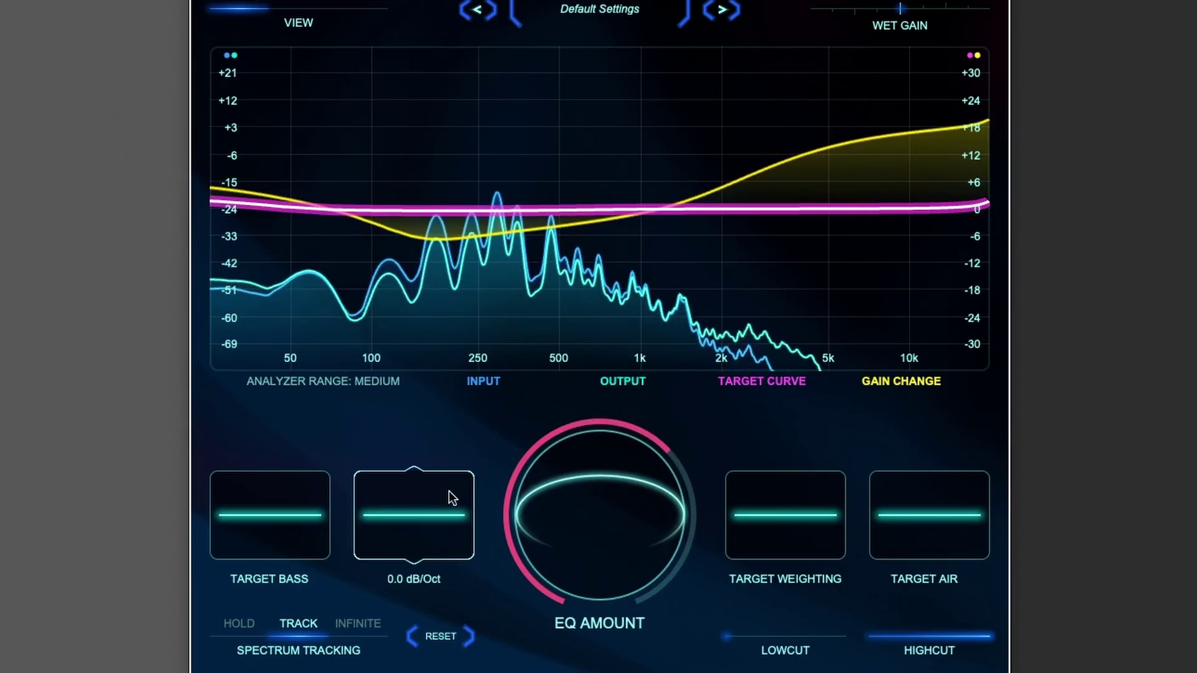
mouse_move(449, 491)
mouse_down()
mouse_move(442, 459)
mouse_move(439, 496)
mouse_move(491, 480)
mouse_up()
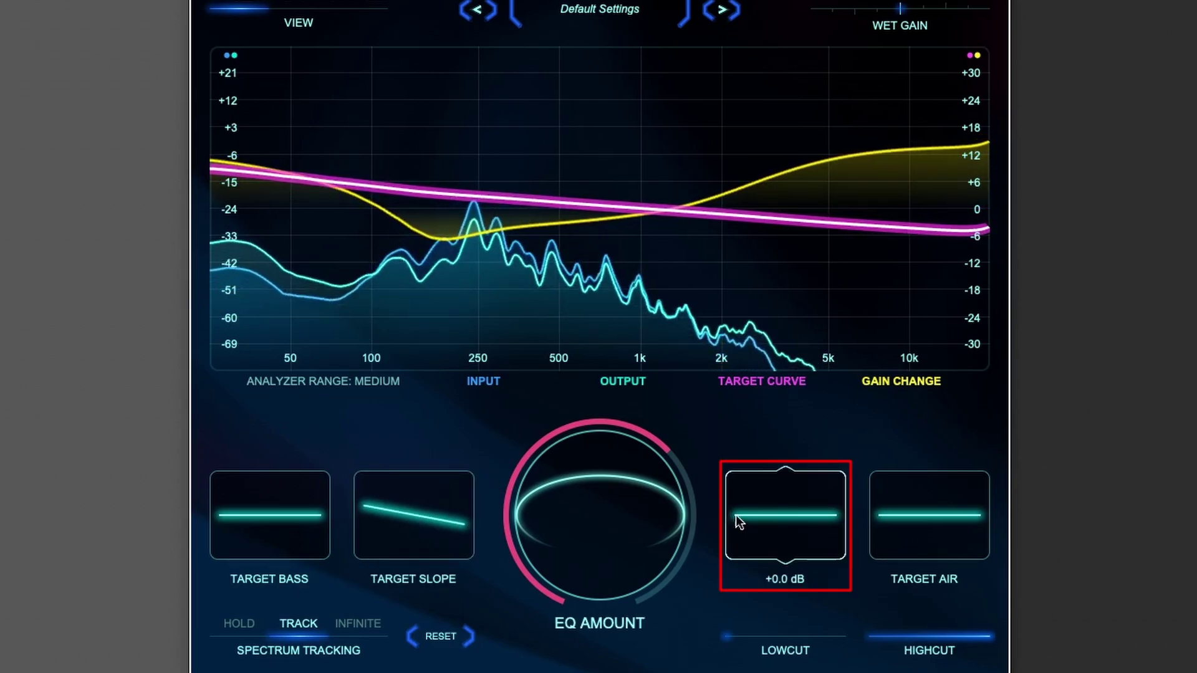
mouse_move(736, 516)
mouse_down()
mouse_move(732, 453)
mouse_move(723, 550)
mouse_move(727, 486)
mouse_up()
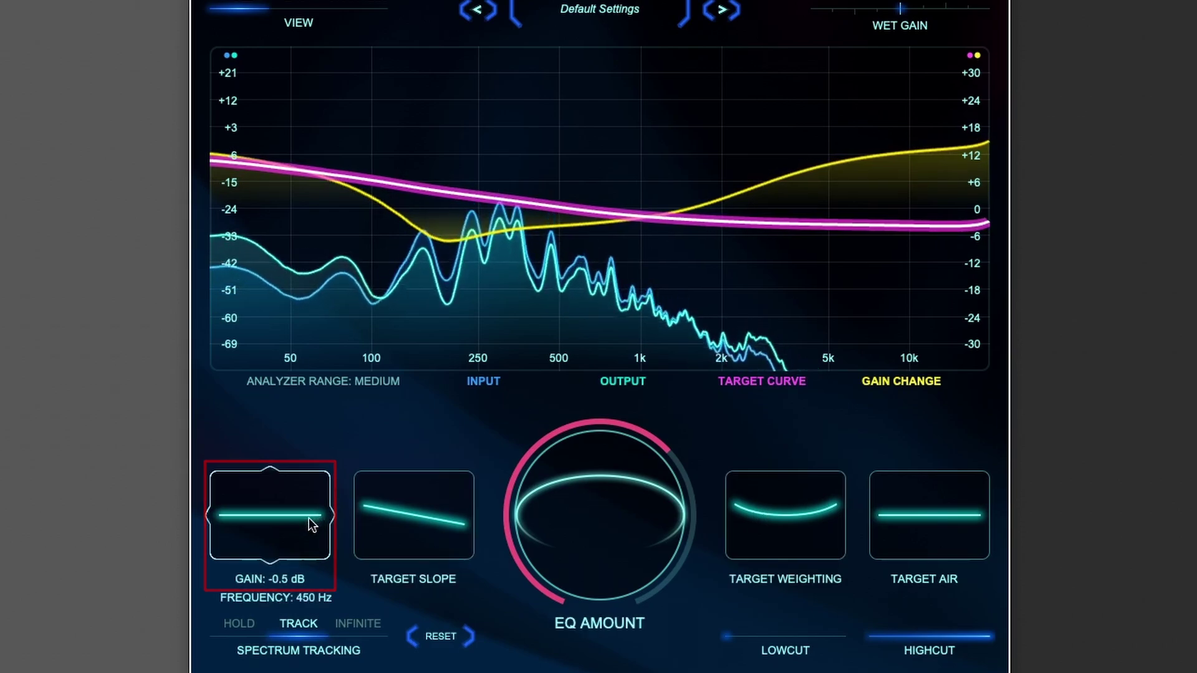
Adjust the target bass, add an air shelf, and set a low-cut and a 19.0 kHz high-cut
mouse_move(308, 513)
mouse_down()
mouse_move(323, 490)
mouse_move(313, 510)
mouse_move(287, 515)
mouse_move(287, 493)
mouse_move(284, 506)
mouse_move(324, 500)
mouse_move(314, 570)
mouse_move(316, 560)
mouse_up()
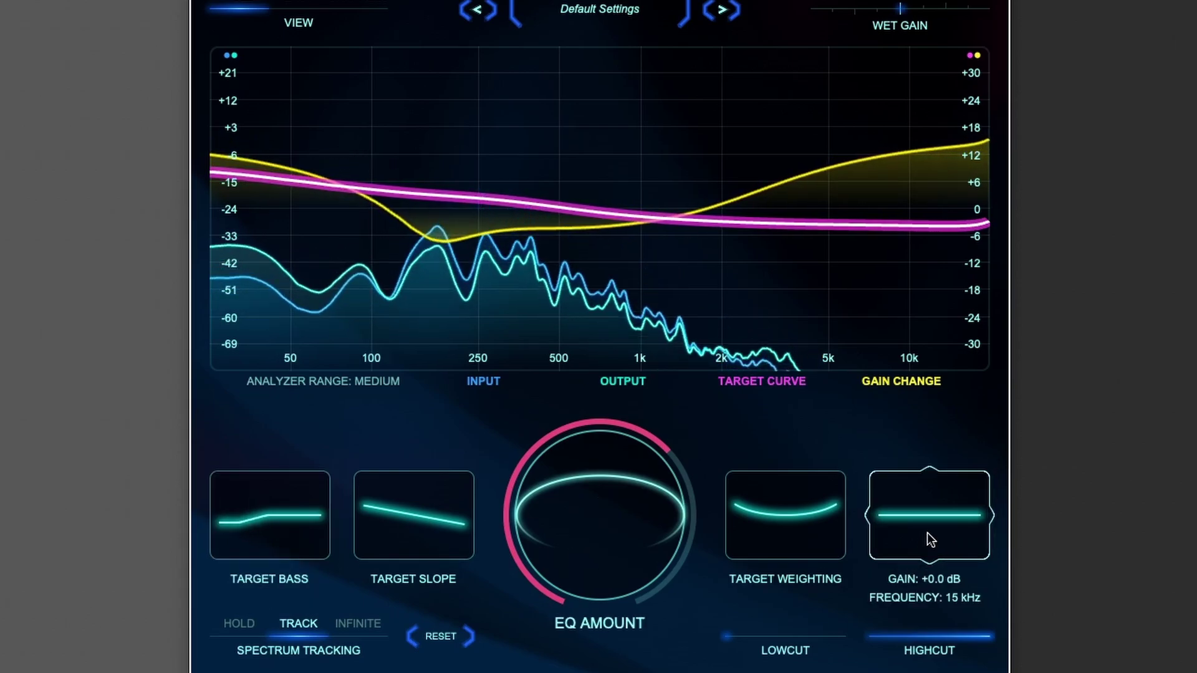
mouse_move(935, 508)
mouse_down()
mouse_move(933, 495)
mouse_move(935, 590)
mouse_move(940, 536)
mouse_move(927, 503)
mouse_up()
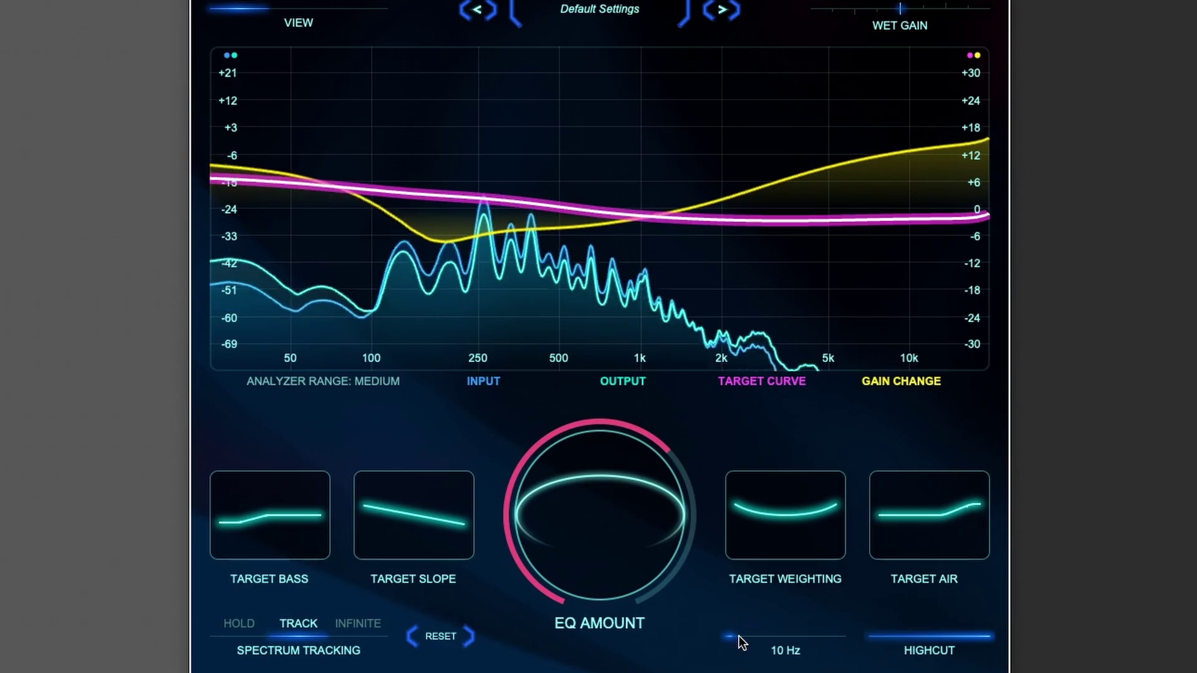
drag(739, 636, 769, 636)
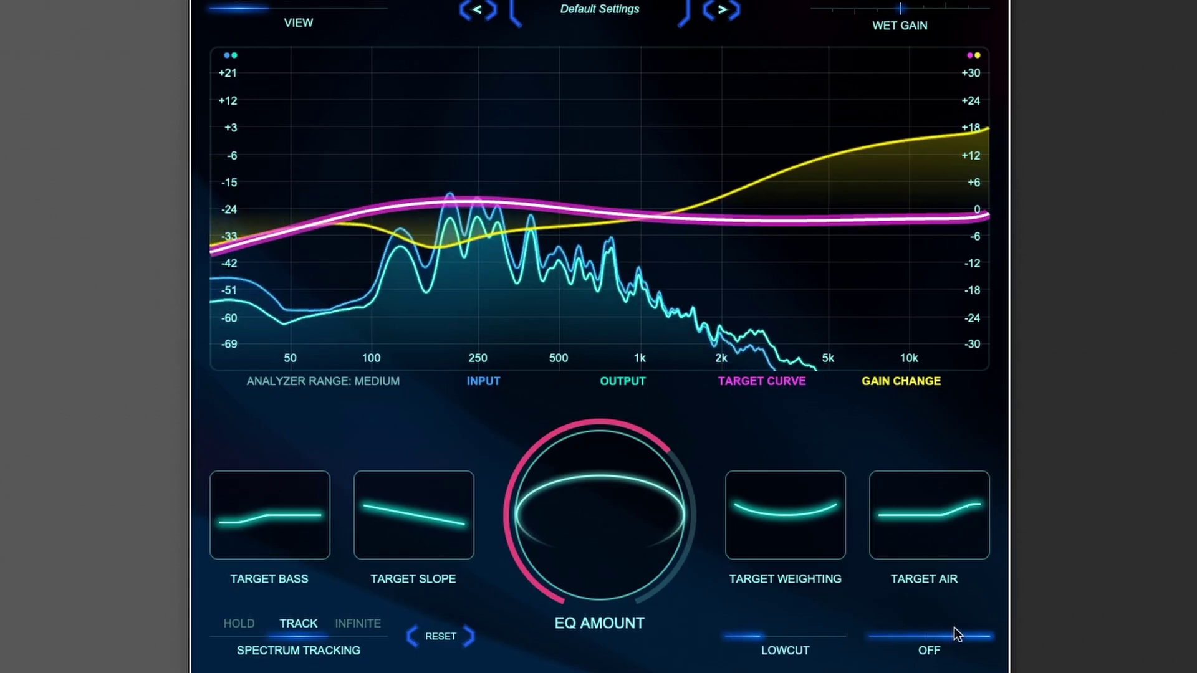
drag(978, 636, 961, 639)
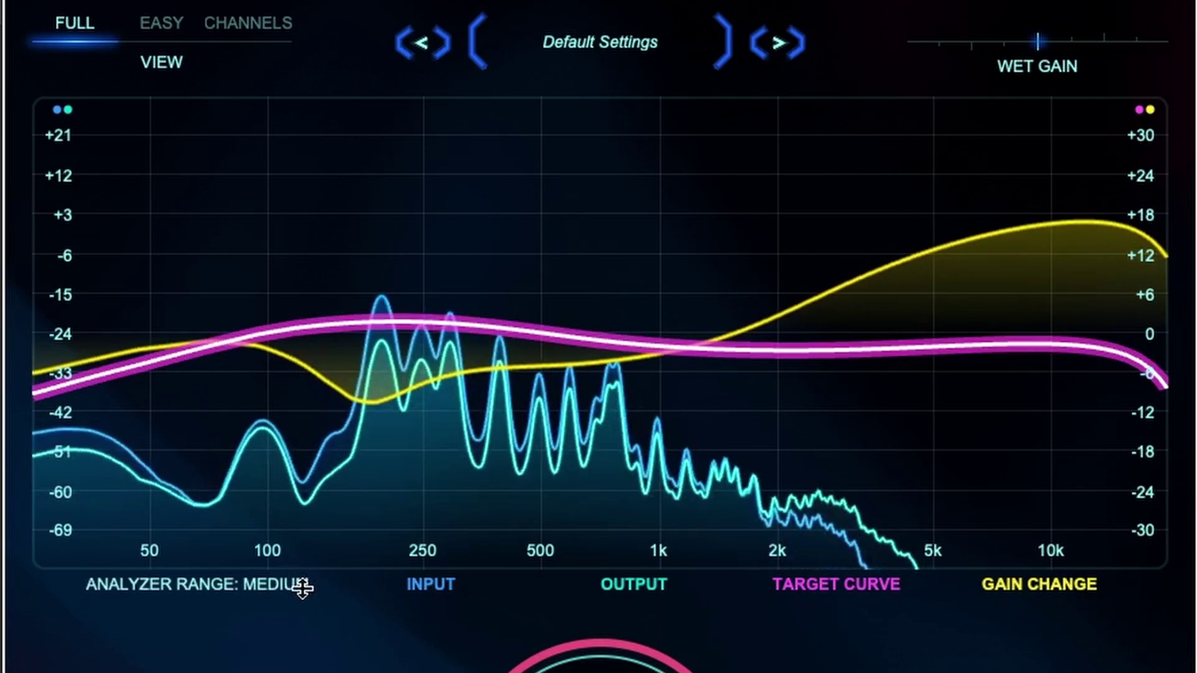
Switch the Analyzer Range from Medium to Wide
click(314, 587)
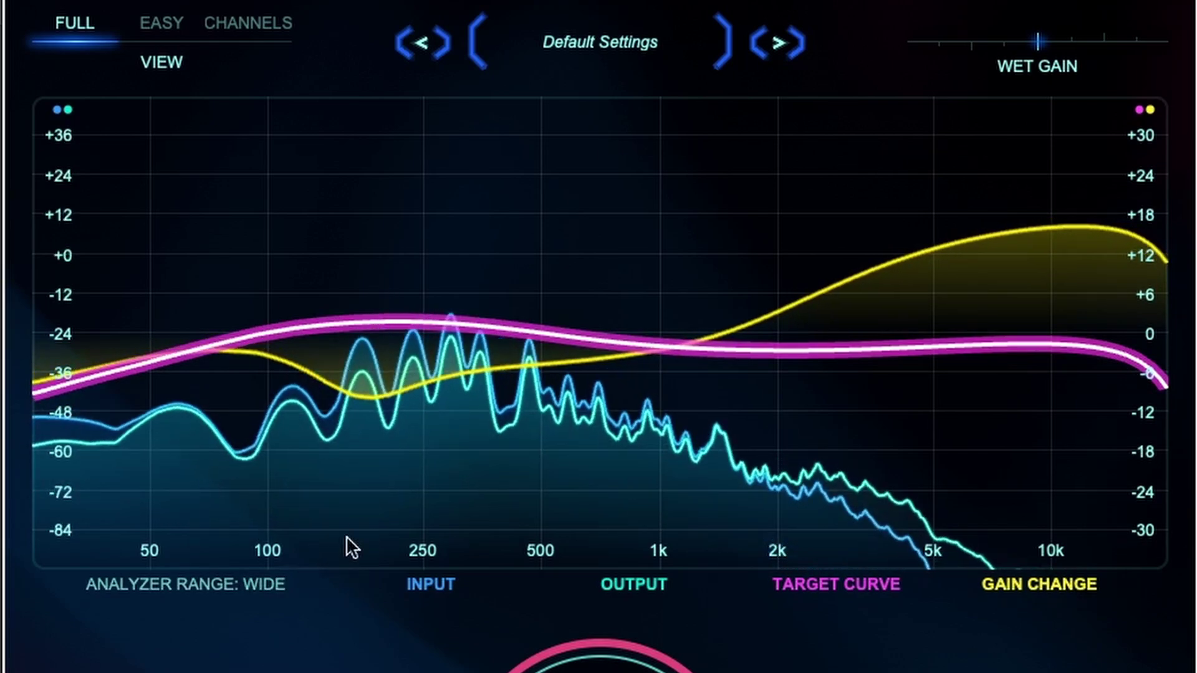
Load Factory Presets > Stem and Mix Processing > Beef 23 from the preset menu
click(626, 59)
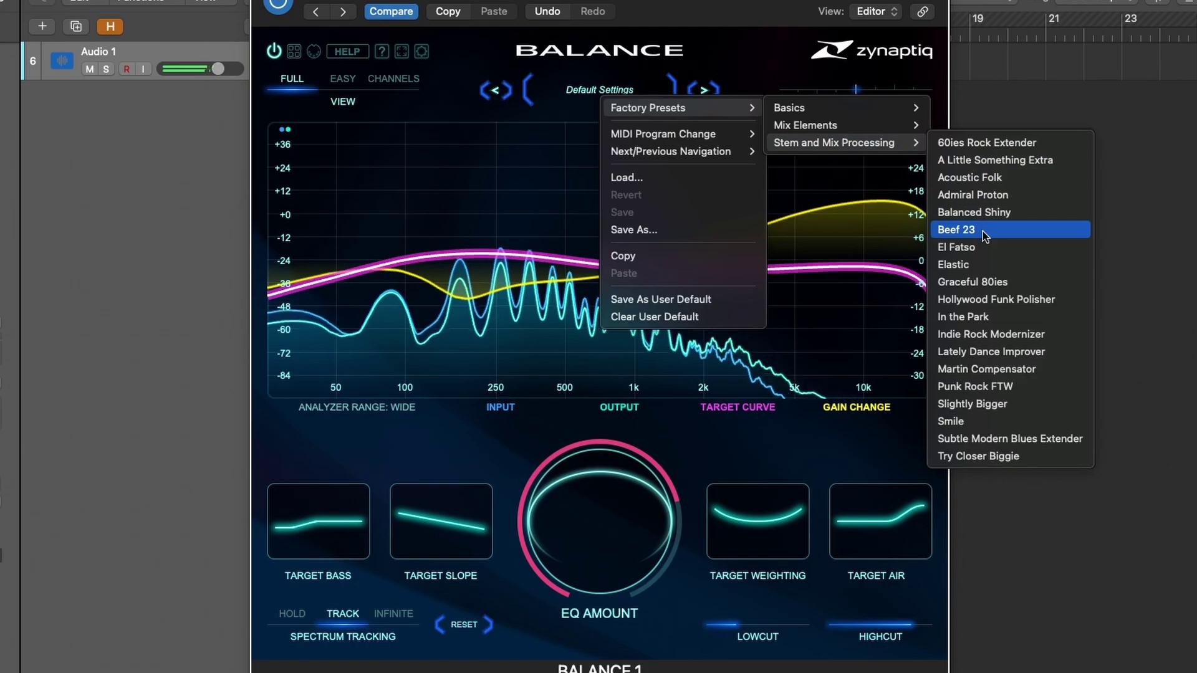
click(712, 90)
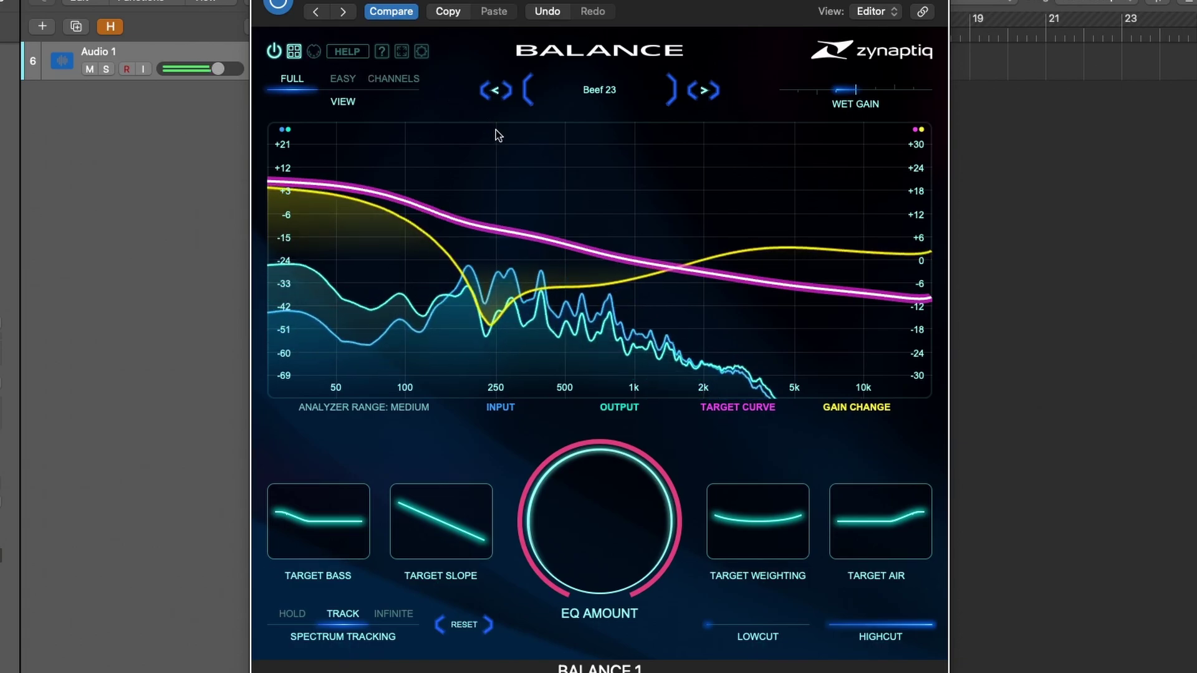
Step through El Fatso, Elastic, Graceful 80ies and others to Indie Rock Modernizer, then open the preset menu
click(678, 105)
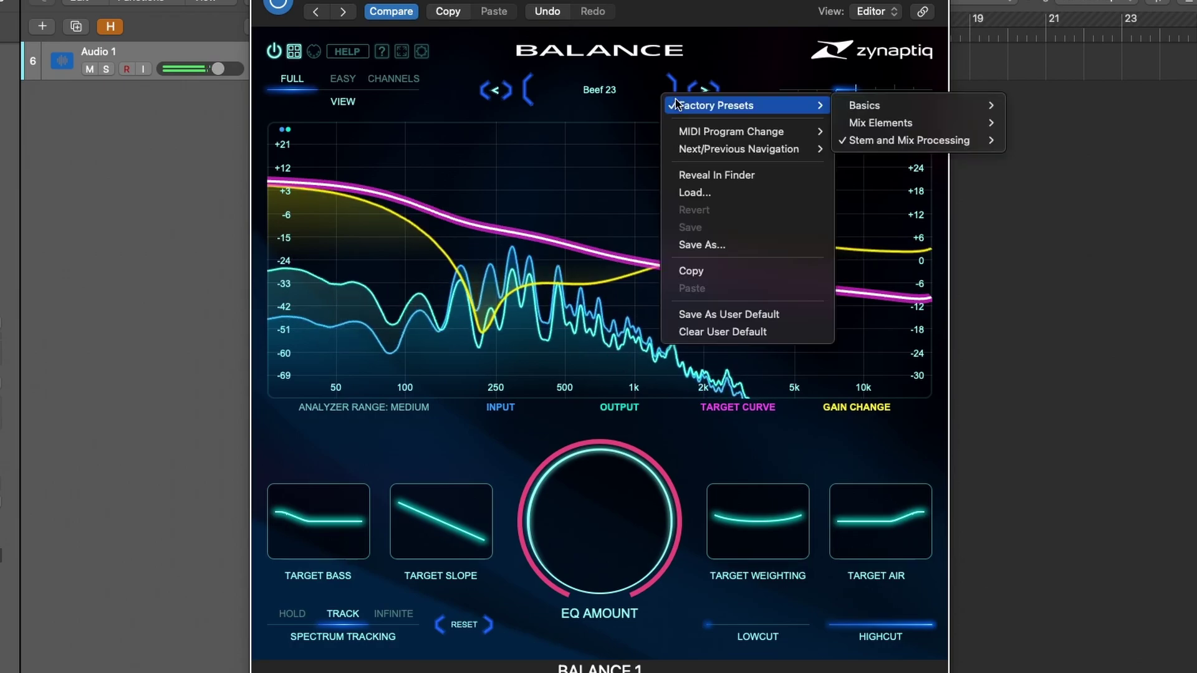
click(713, 91)
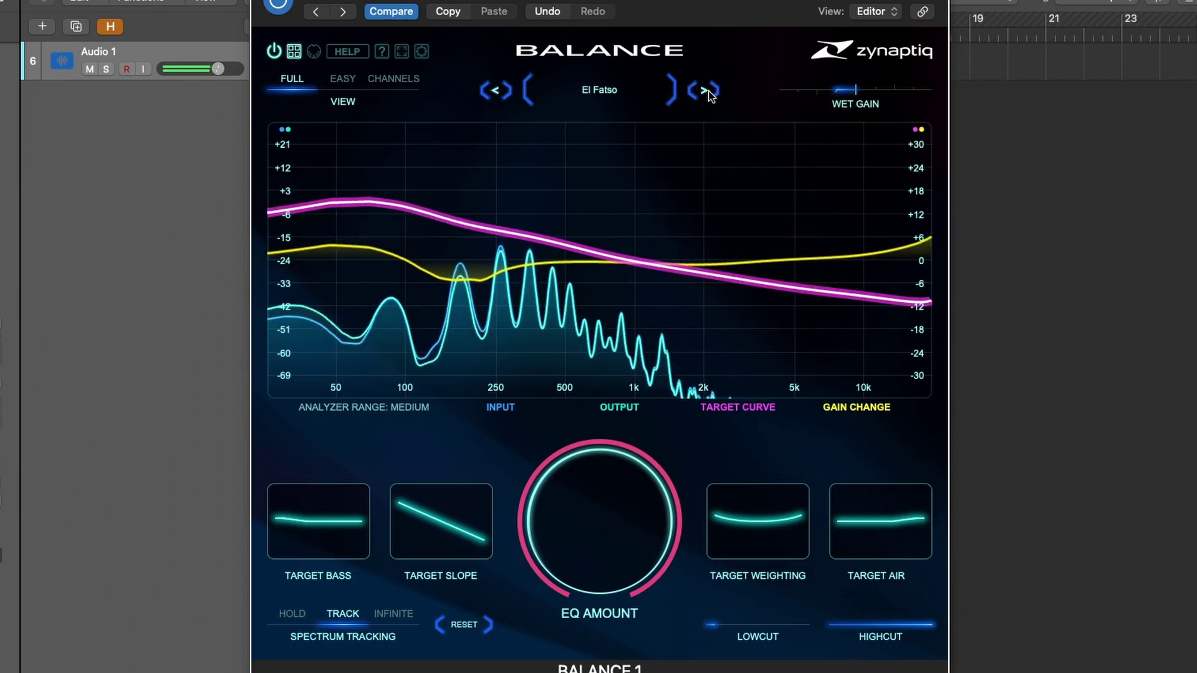
click(710, 93)
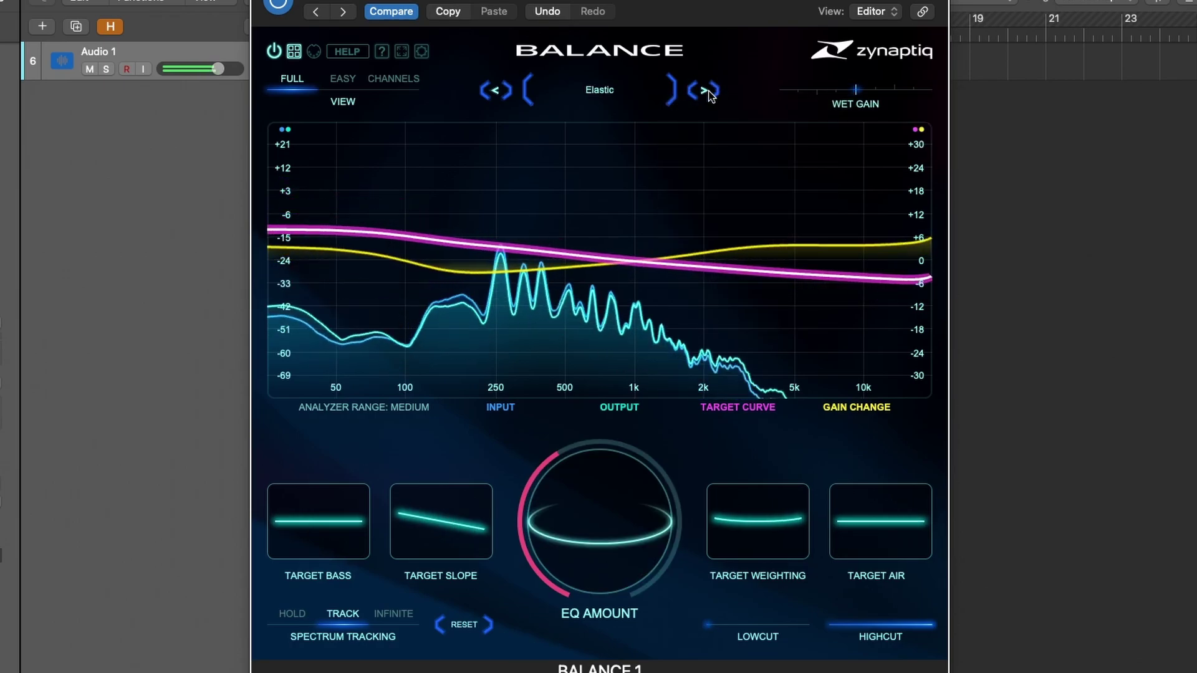
click(709, 94)
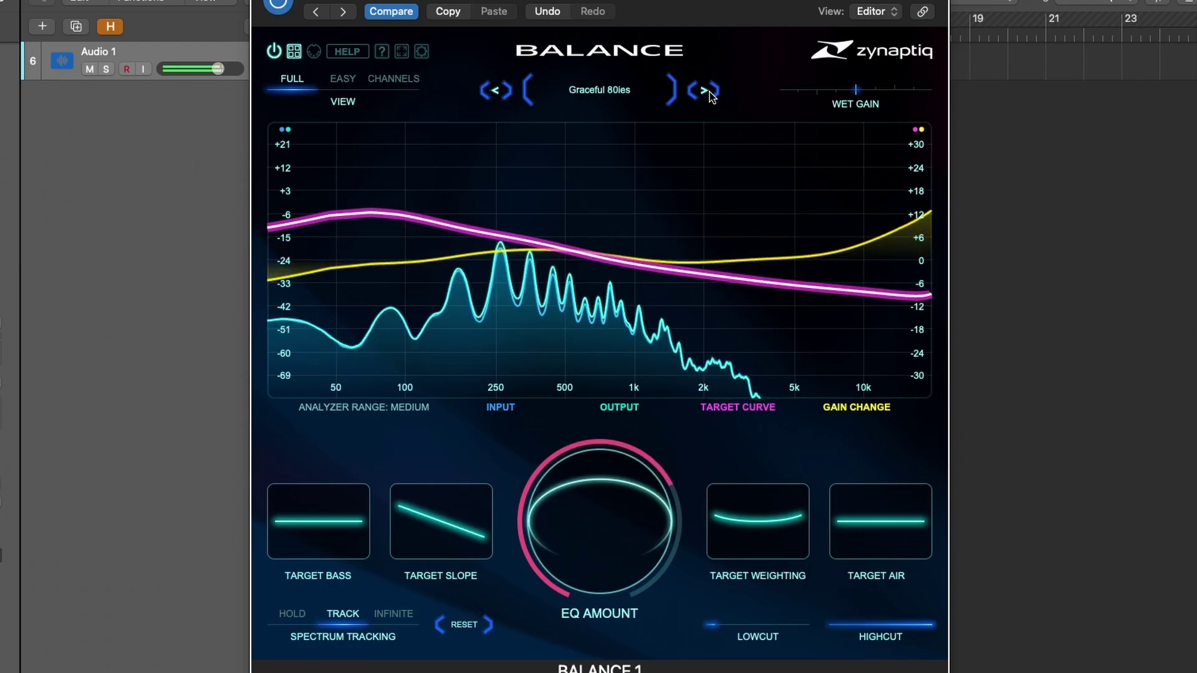
click(709, 93)
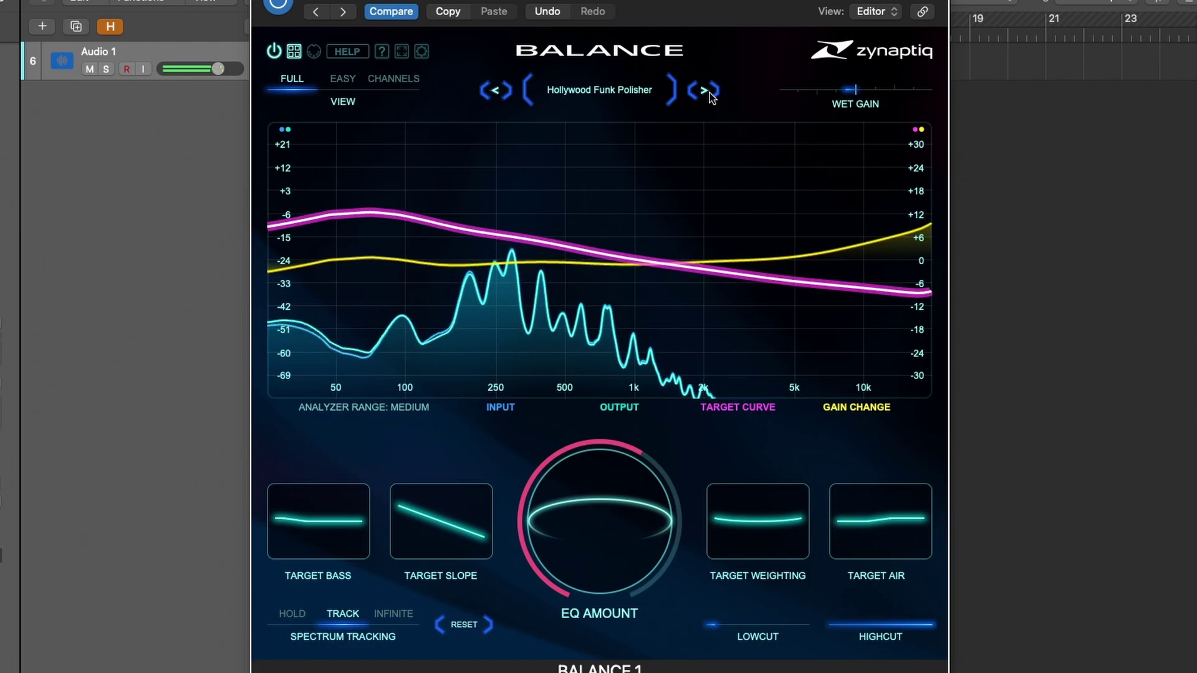
click(709, 93)
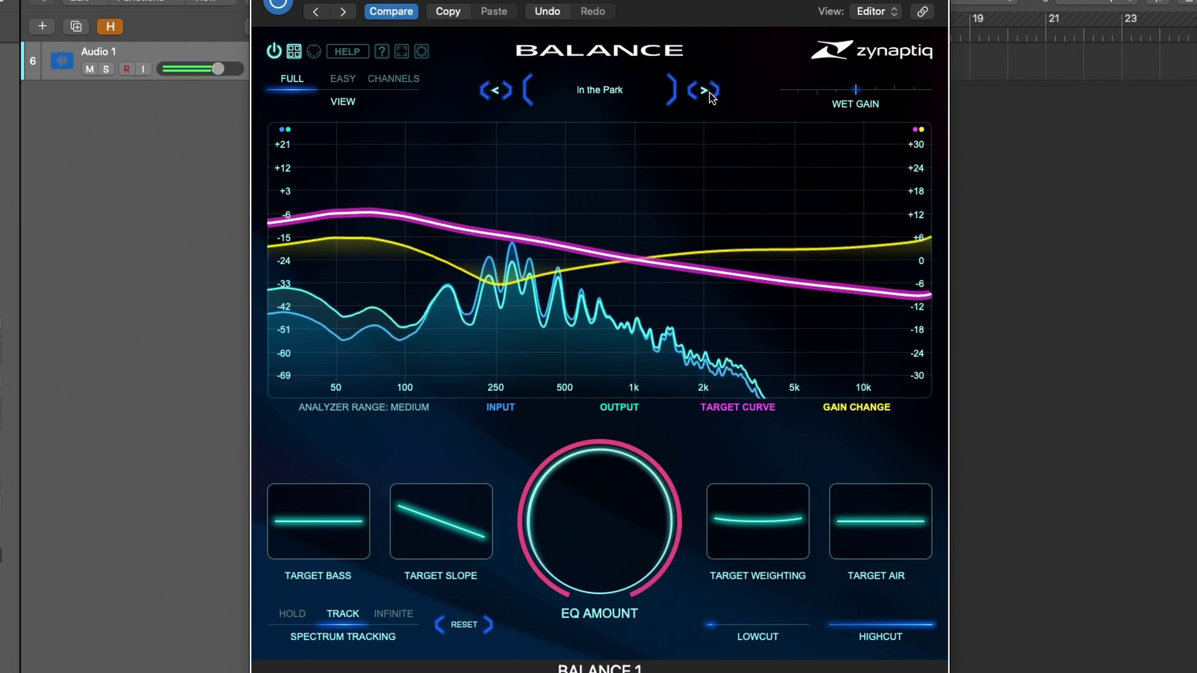
click(709, 94)
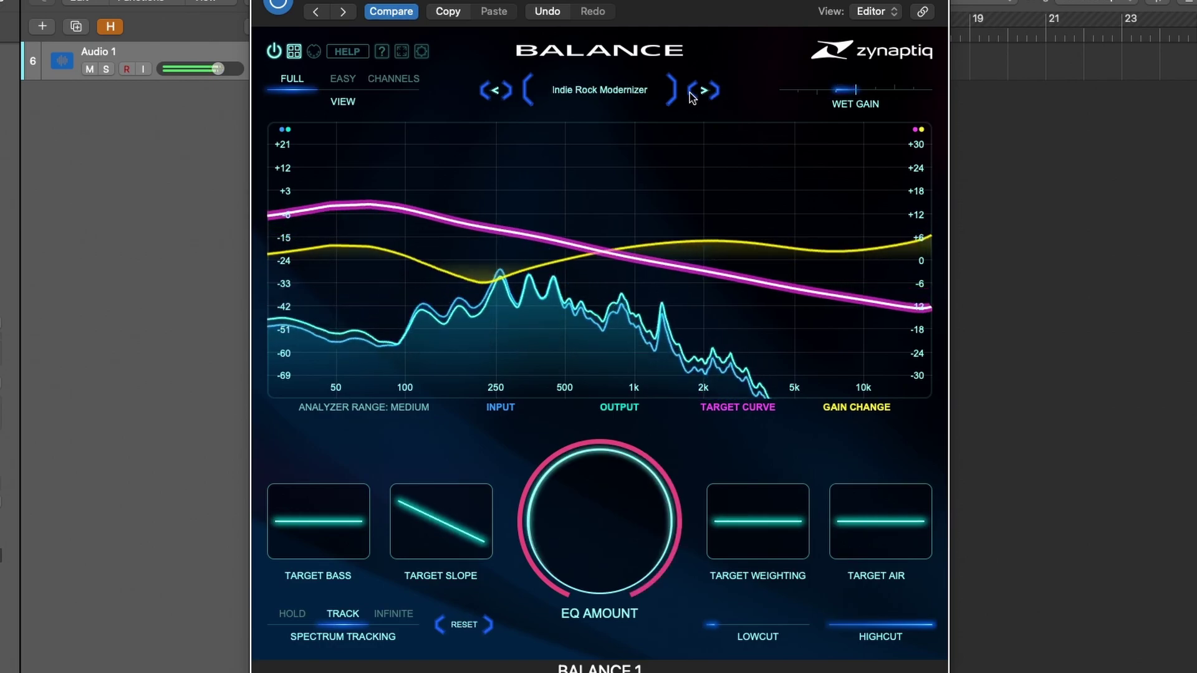
click(649, 101)
mouse_move(712, 101)
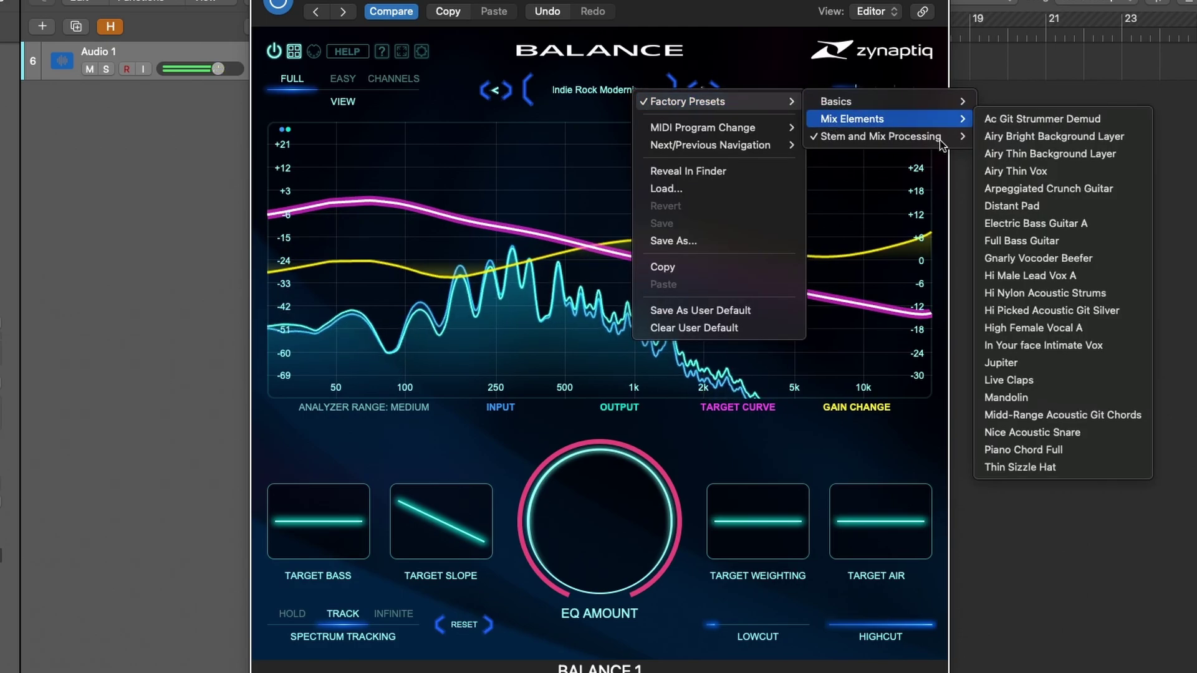
Load Mix Elements > Airy Thin Background Layer and tilt its Target Slope to 5.0 dB/Oct
click(1038, 154)
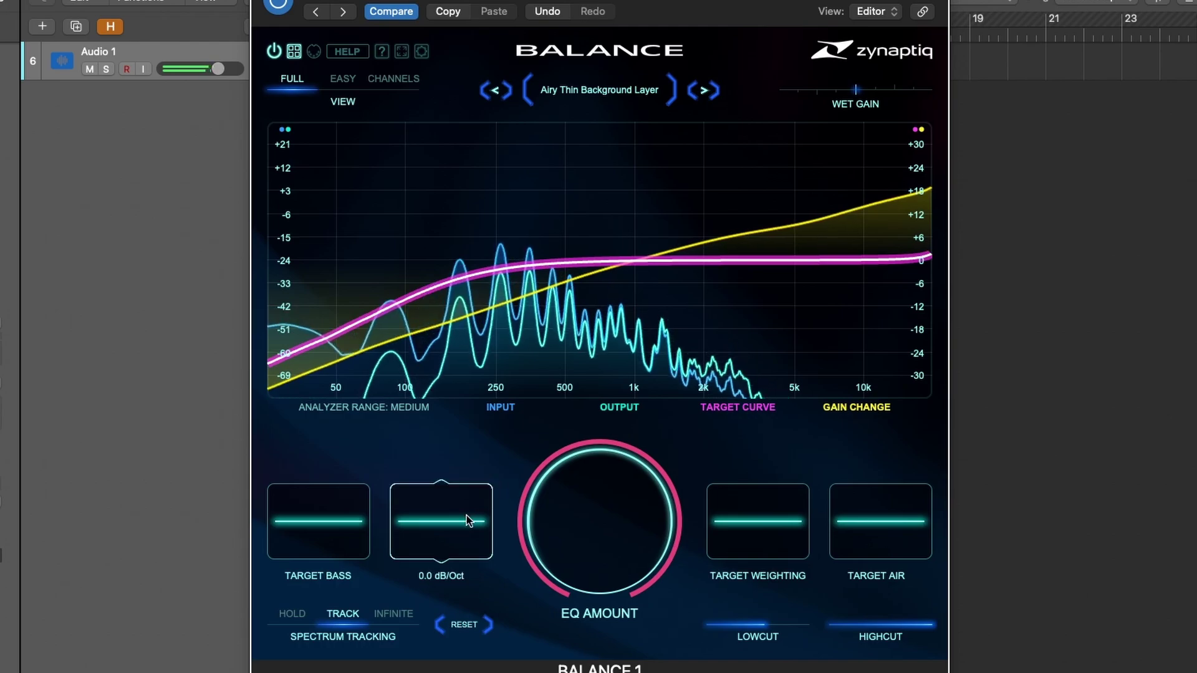
drag(468, 530, 474, 453)
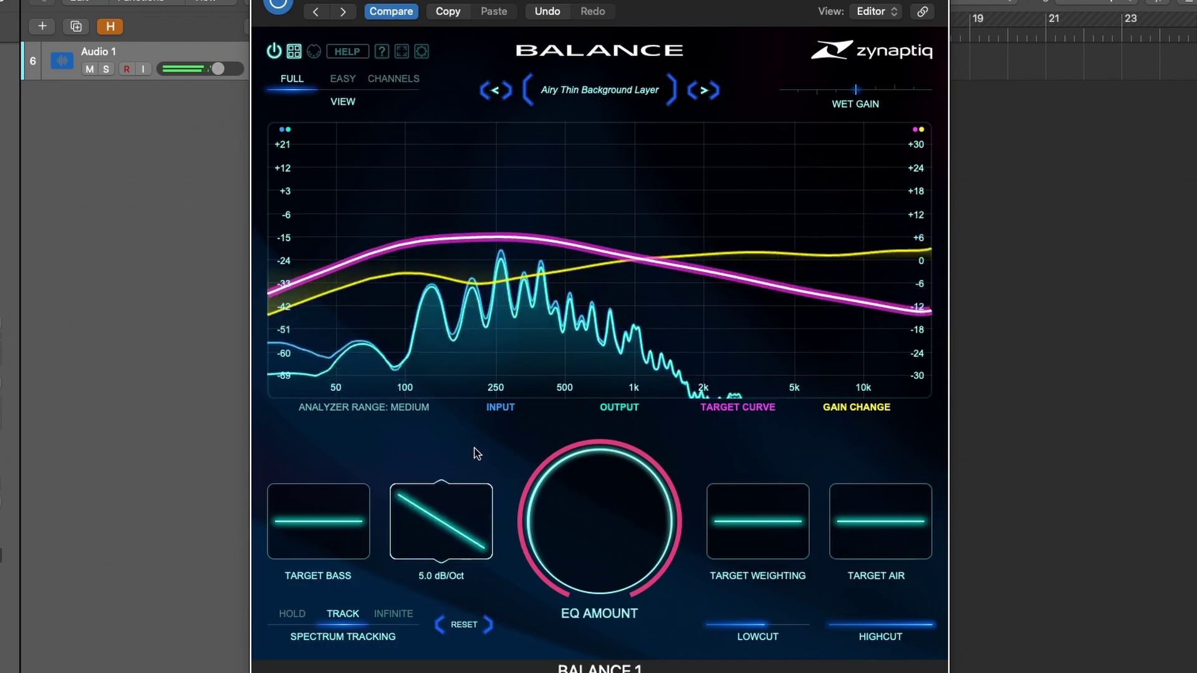